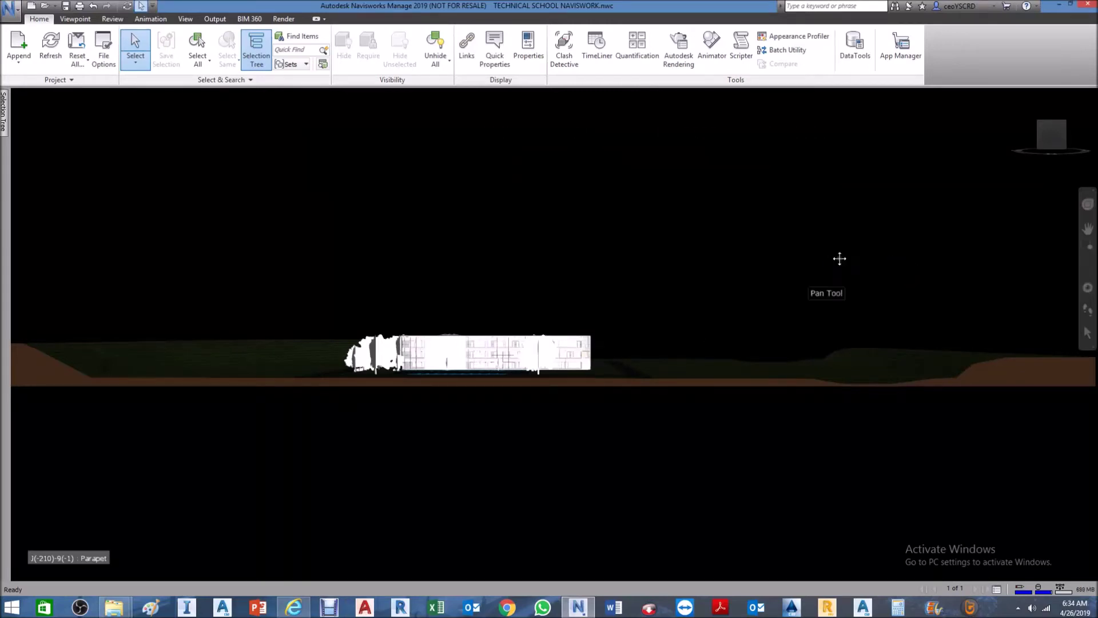
Step: Pan the flat side view of the site right, then zoom in on the school building
middle_drag(827, 260, 877, 259)
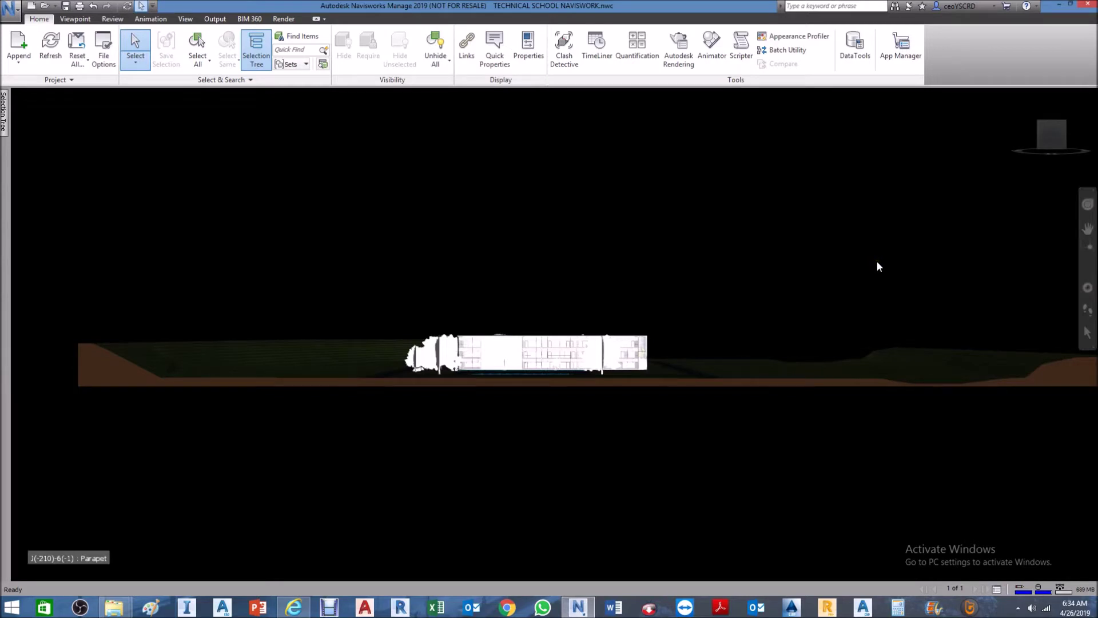
mouse_move(1017, 125)
scroll(716, 409, up, 5)
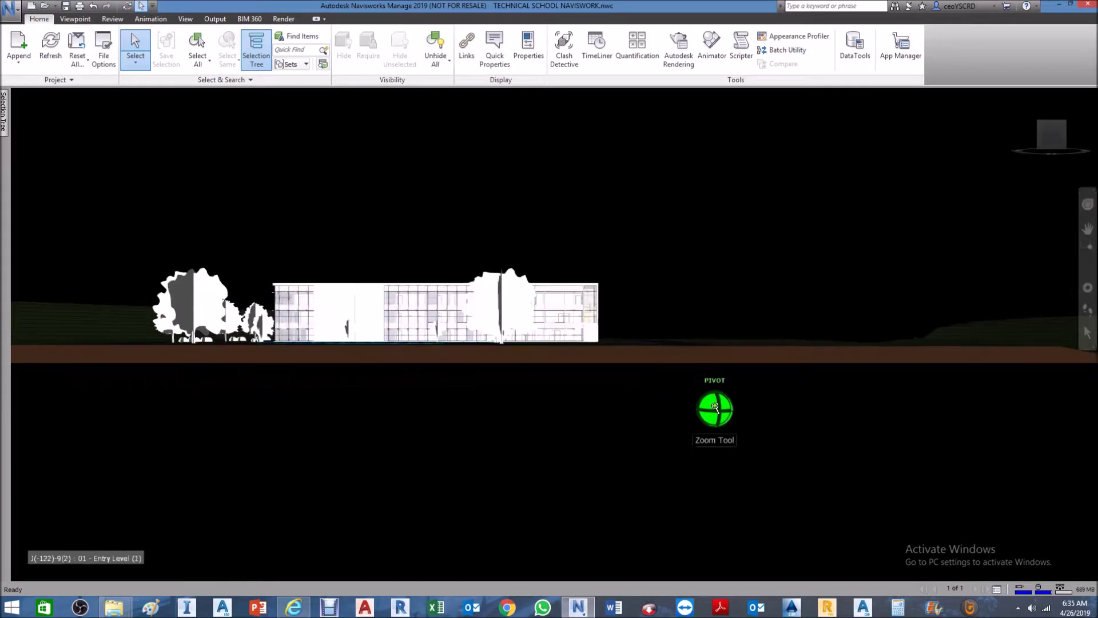
scroll(716, 406, up, 2)
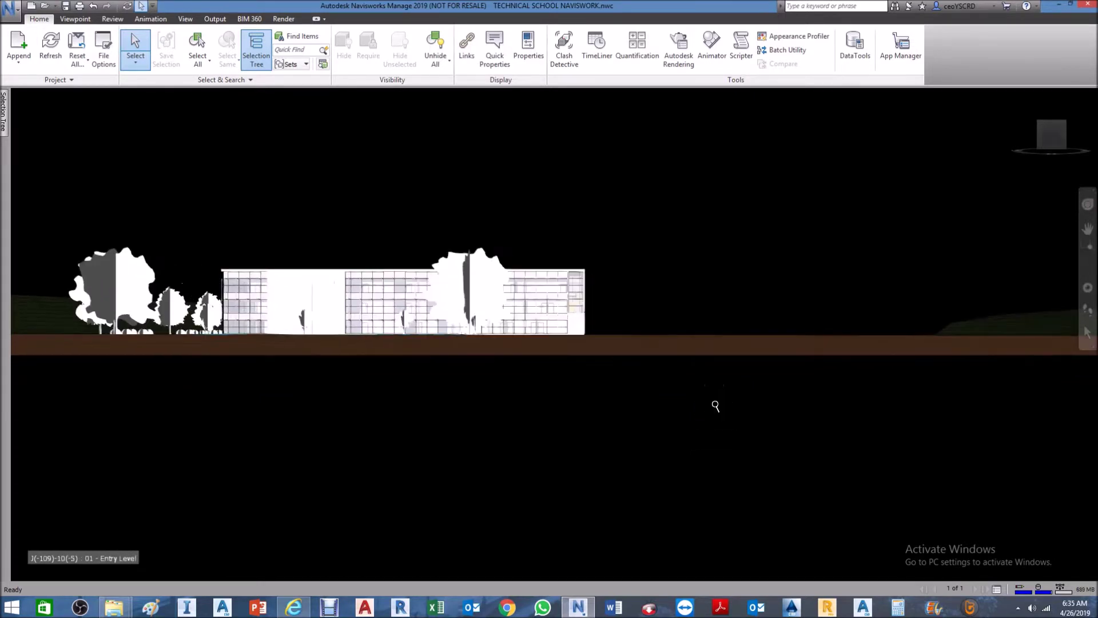
scroll(716, 407, up, 1)
Step: Zoom back out from the building and in again to reframe the site
scroll(716, 406, down, 5)
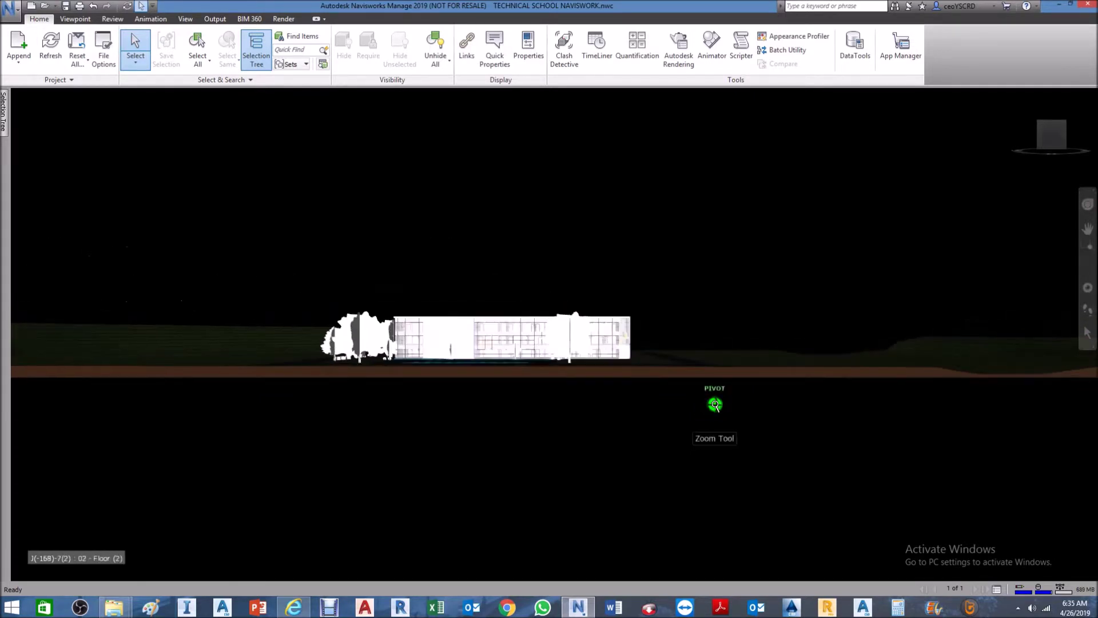
scroll(716, 406, down, 2)
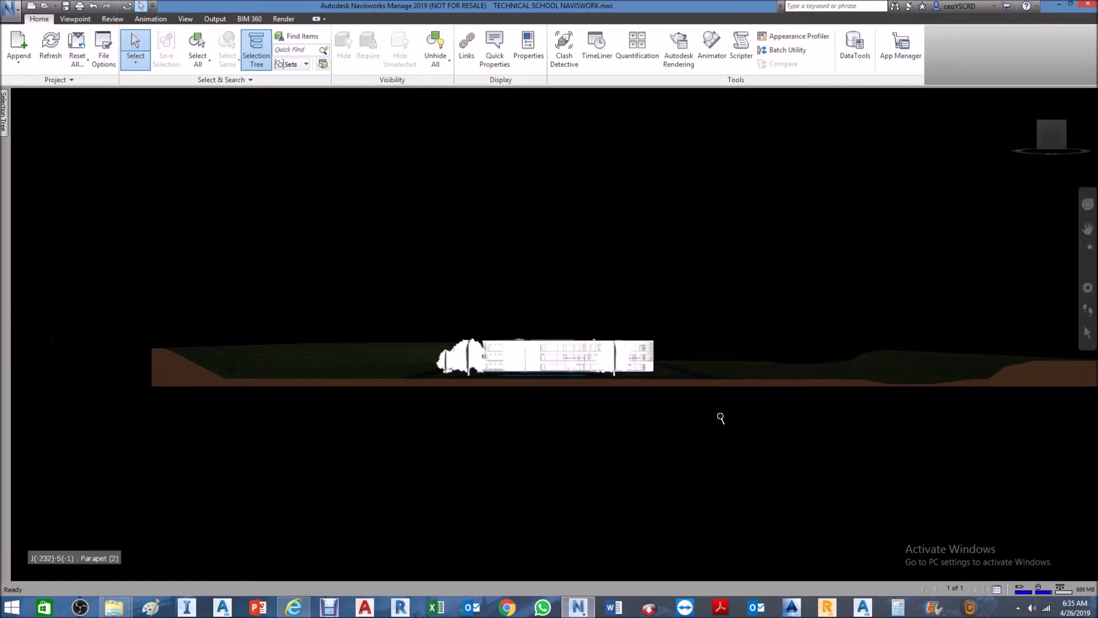
scroll(721, 418, down, 2)
scroll(710, 412, up, 3)
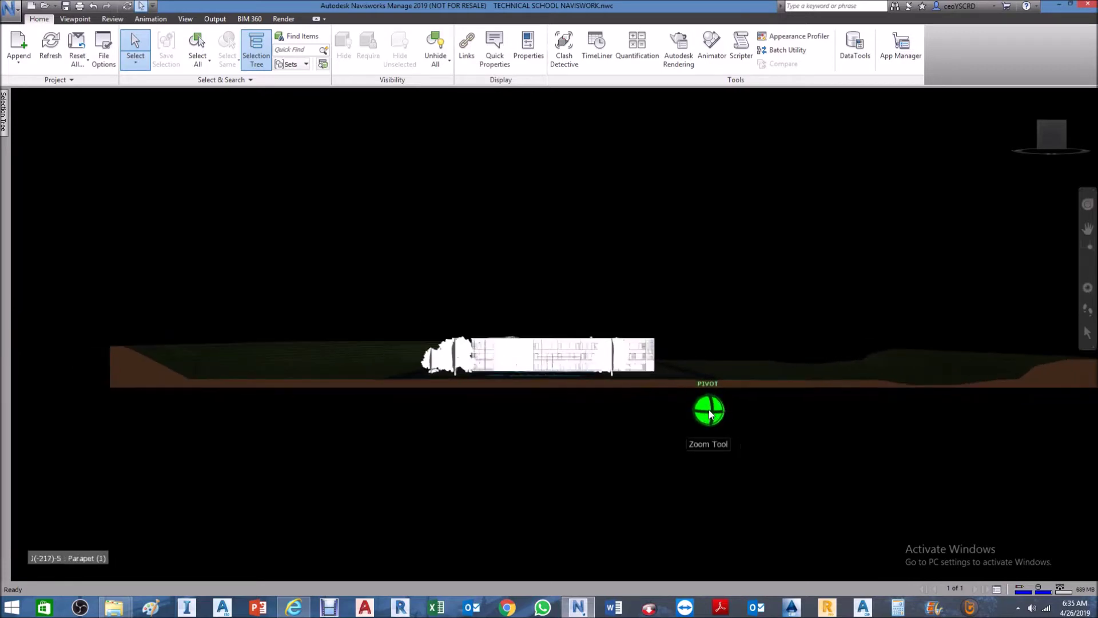
scroll(710, 412, down, 3)
scroll(709, 412, up, 2)
scroll(711, 413, up, 1)
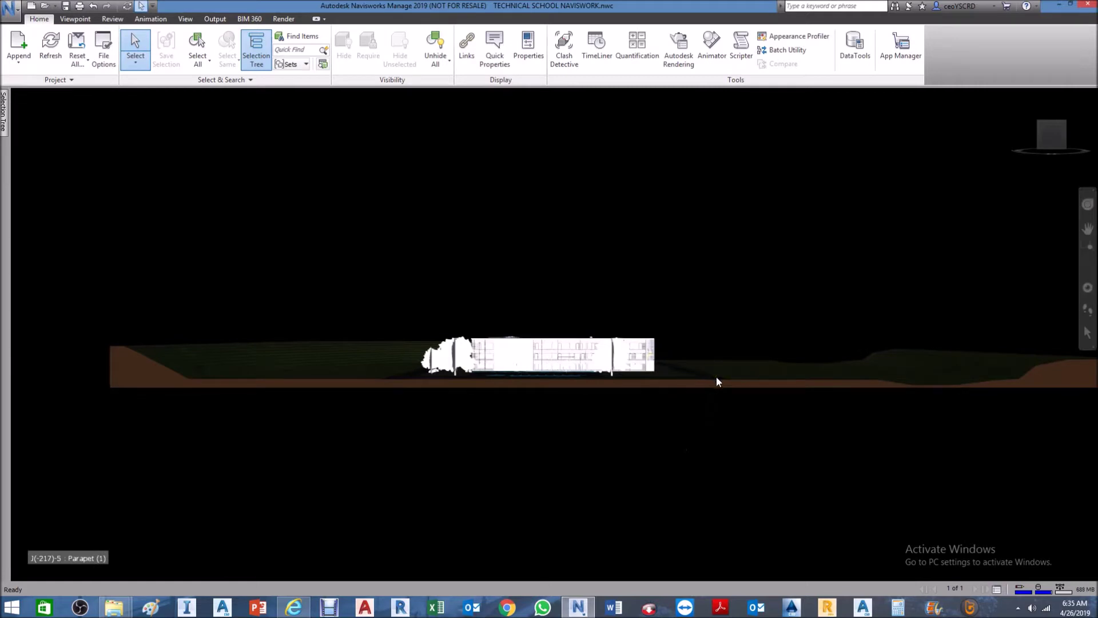
Step: Orbit from the side elevation to a near top-down view of the L-shaped school, then pan left
mouse_move(717, 376)
shift+middle_down()
mouse_move(689, 412)
mouse_move(643, 427)
mouse_move(553, 409)
shift+middle_up()
mouse_move(761, 391)
shift+middle_down()
mouse_move(583, 431)
mouse_move(898, 444)
mouse_move(883, 429)
mouse_move(741, 456)
mouse_move(930, 407)
mouse_move(936, 389)
mouse_move(851, 437)
mouse_move(589, 458)
shift+middle_up()
shift+middle_drag(938, 396, 865, 359)
scroll(1005, 318, up, 3)
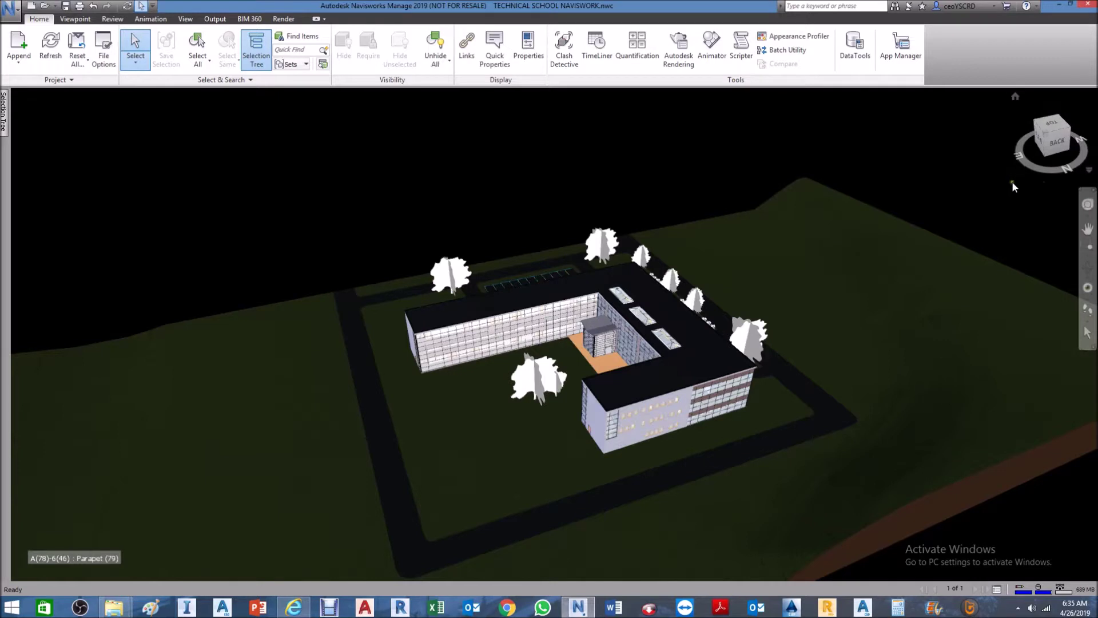
middle_drag(972, 173, 936, 183)
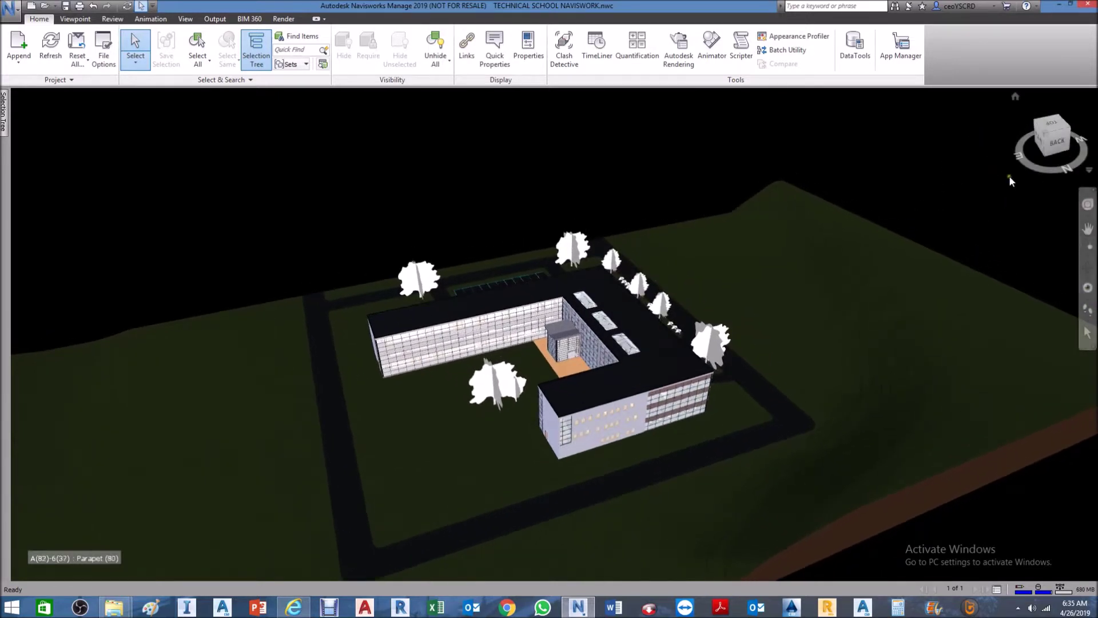
Step: Step through the top-back-left, top-left-front and top-front-right ViewCube corners, then the top plan view
click(1065, 143)
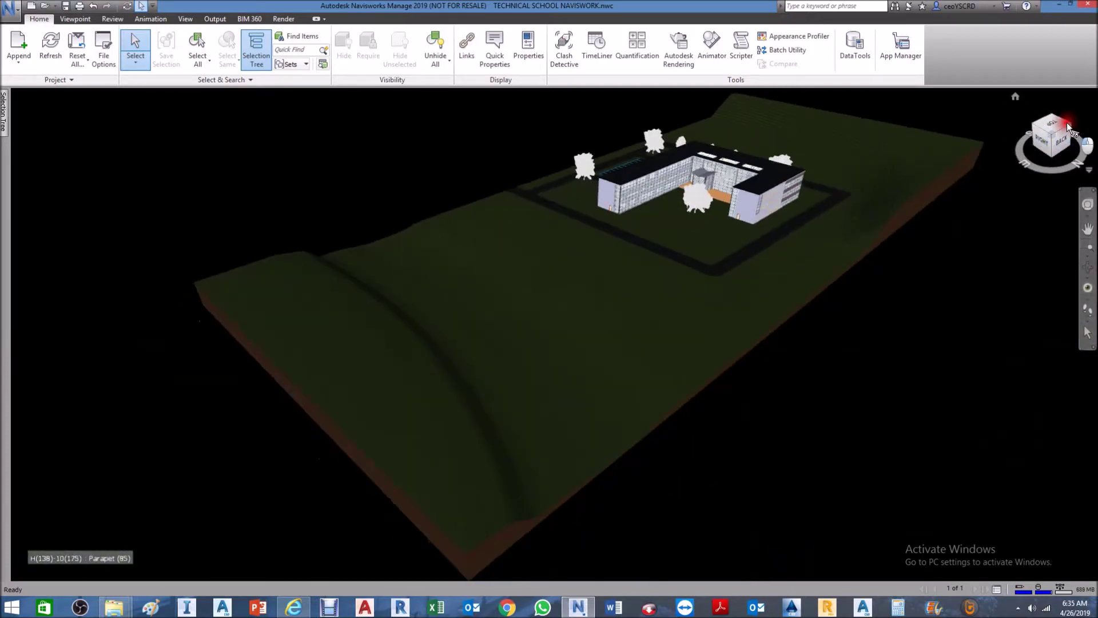
click(1066, 123)
click(1070, 129)
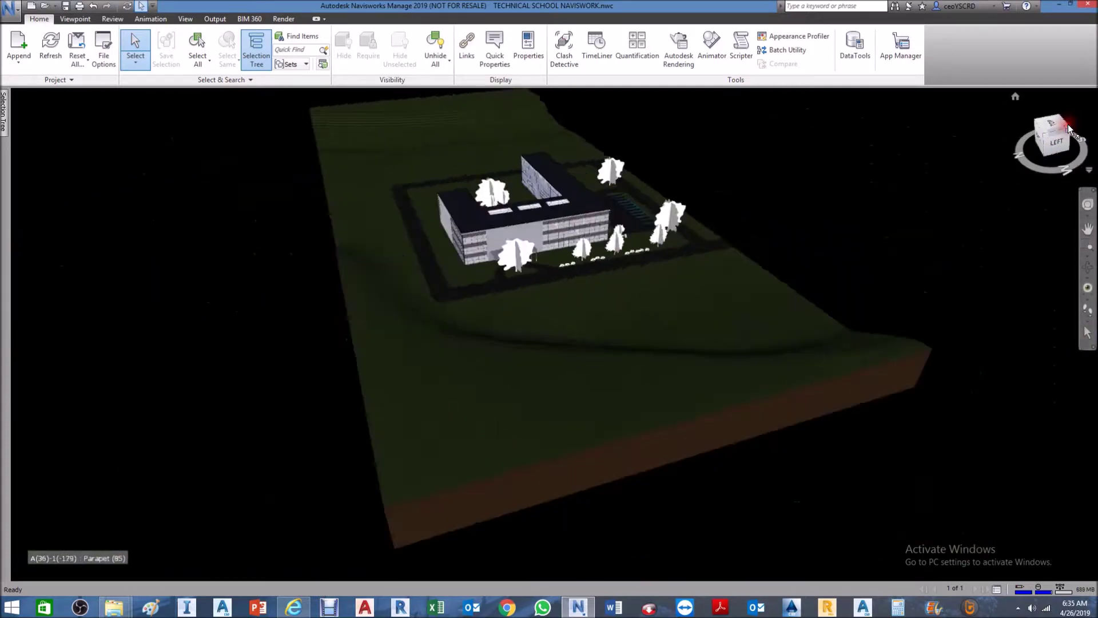
click(1069, 127)
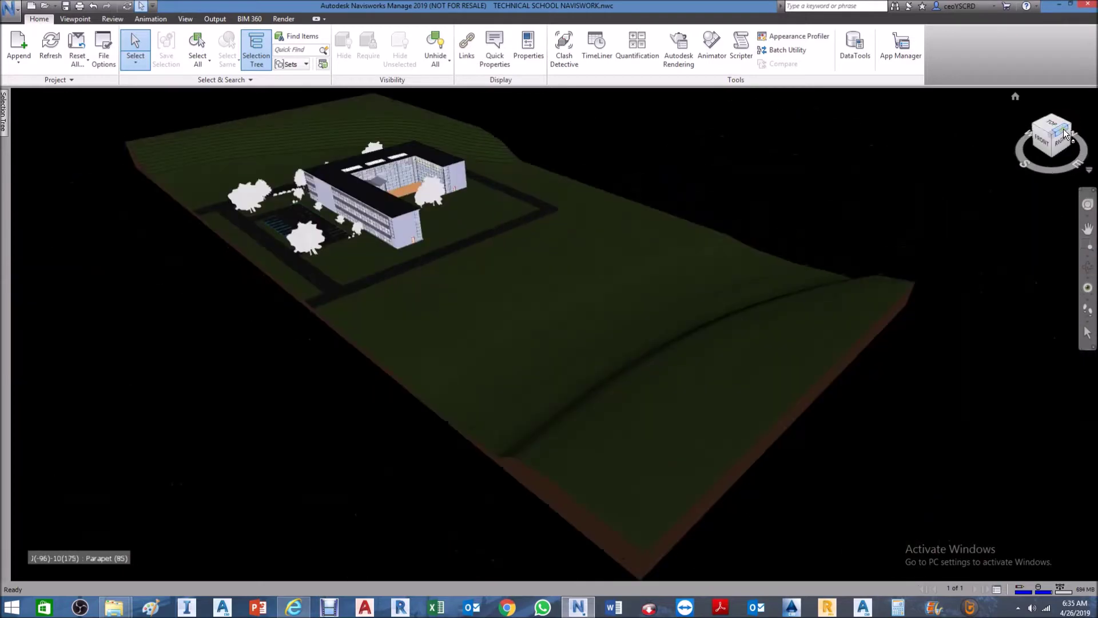
click(1054, 128)
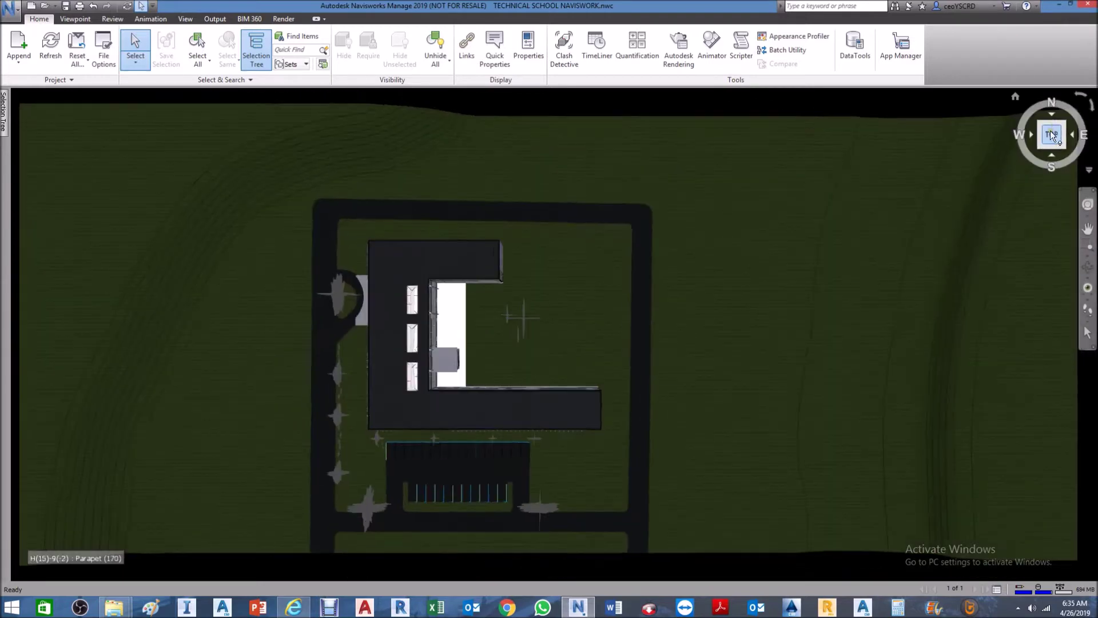
Step: View the site from underneath, then return to the top-front-right corner view
click(1063, 146)
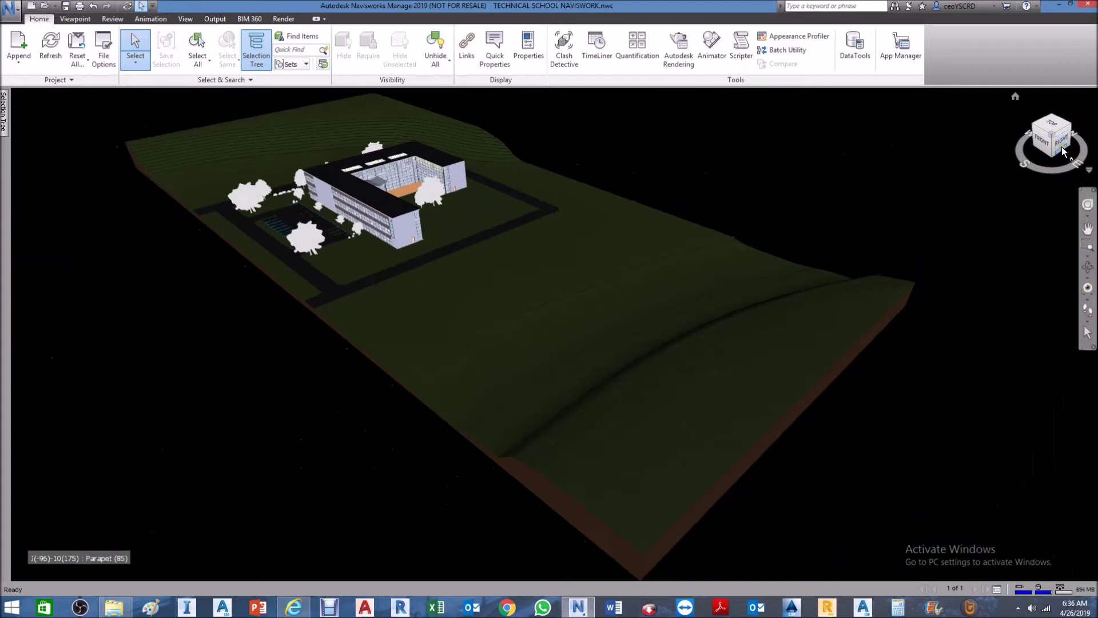
click(1052, 147)
click(1052, 146)
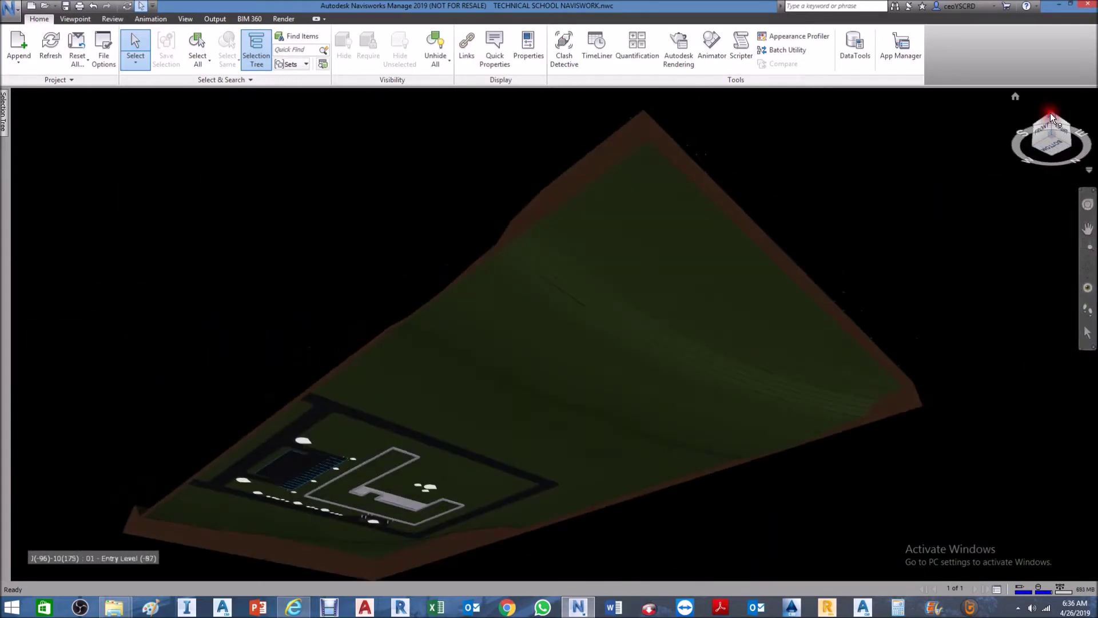
click(1051, 113)
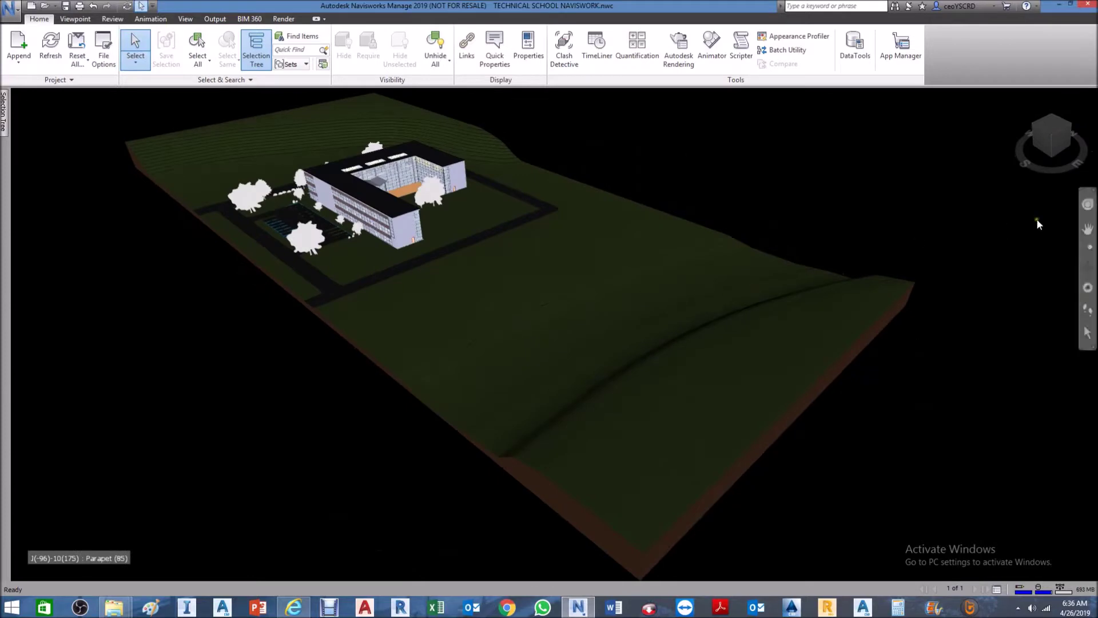
Step: Use the Full Navigation Wheel's Orbit and Zoom wedges for a lower, closer view of the school
click(1087, 206)
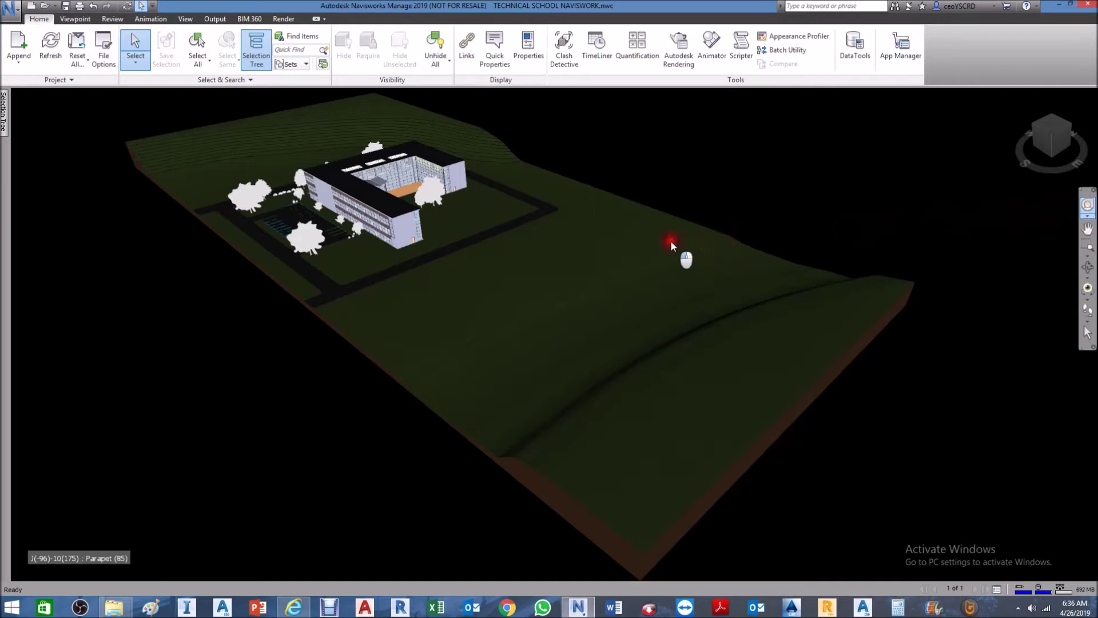
click(1087, 206)
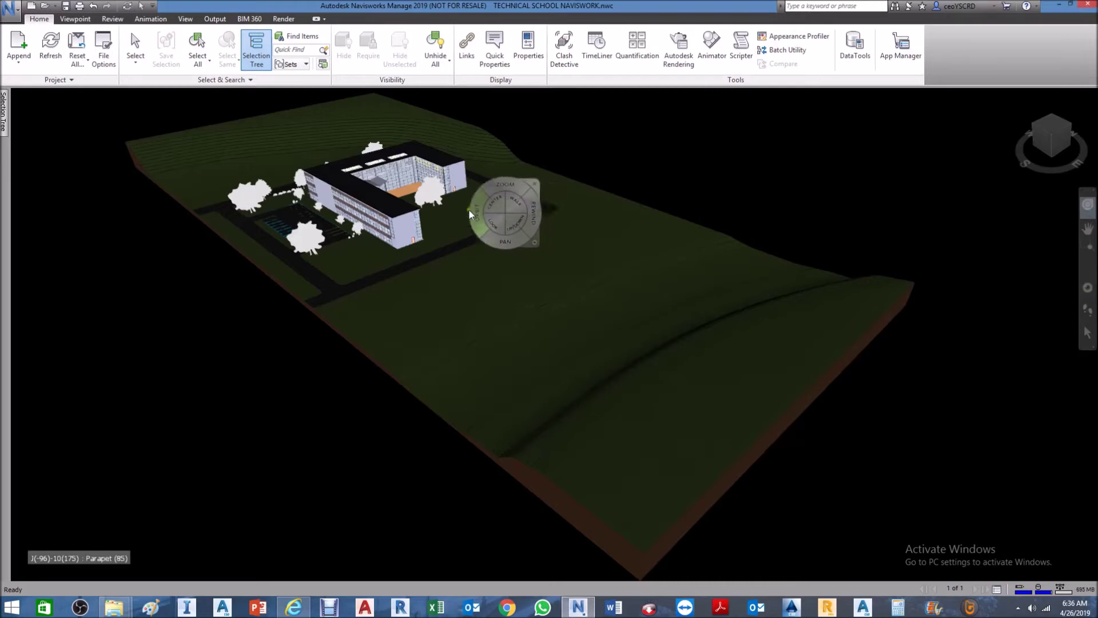
mouse_move(456, 221)
mouse_down()
mouse_move(469, 235)
mouse_move(294, 240)
mouse_move(355, 277)
mouse_move(540, 314)
mouse_move(606, 284)
mouse_move(599, 238)
mouse_move(575, 225)
mouse_up()
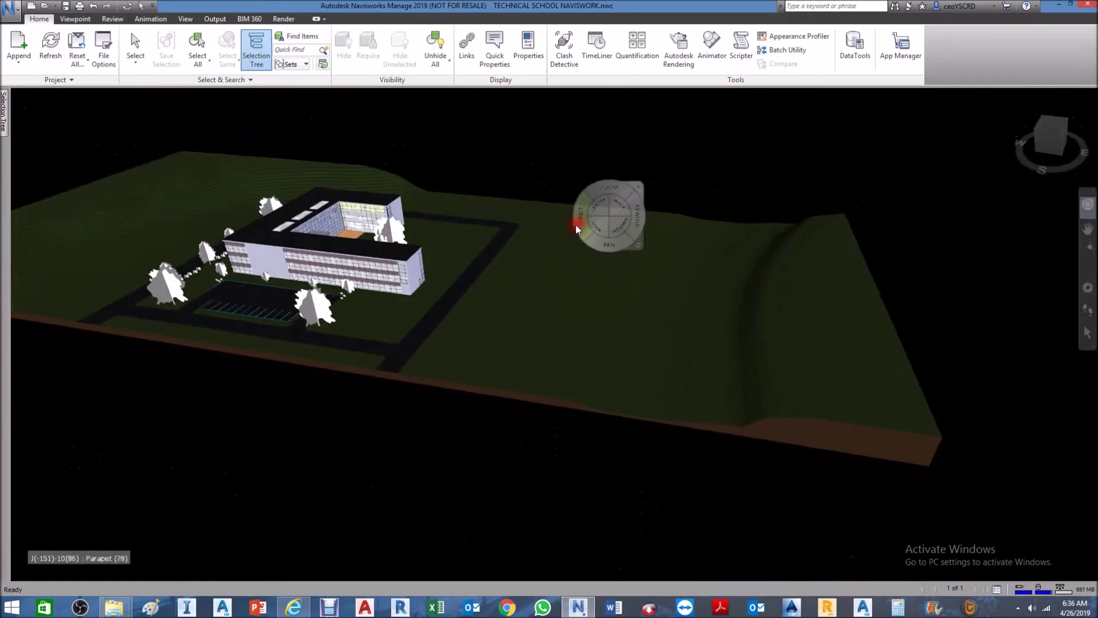
mouse_move(603, 189)
mouse_down()
mouse_move(490, 236)
mouse_move(602, 179)
mouse_move(591, 189)
mouse_move(592, 180)
mouse_up()
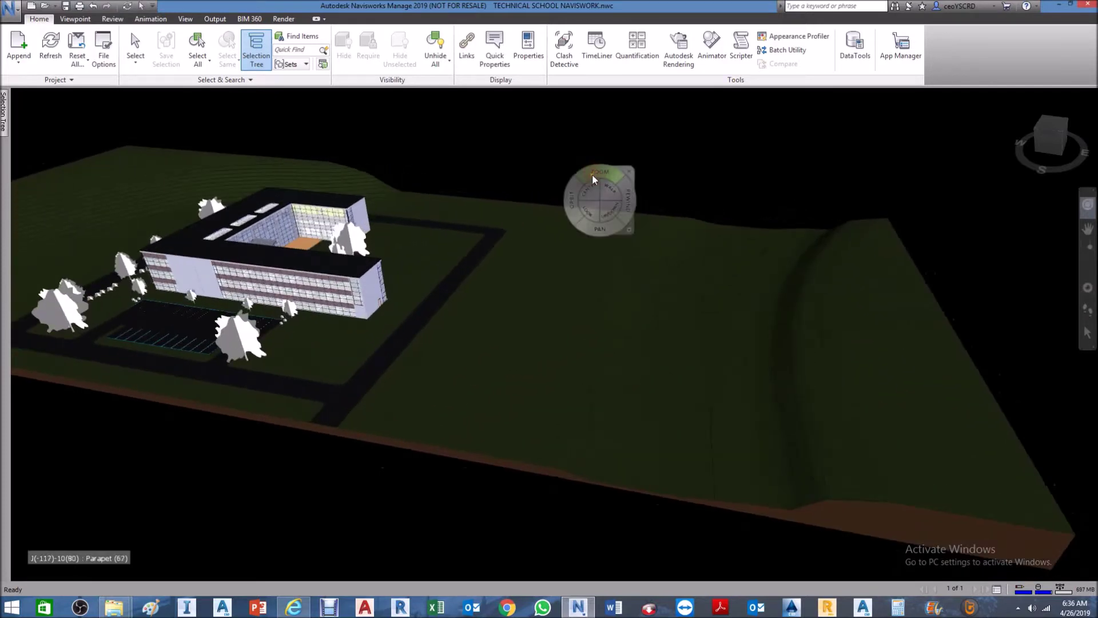
Step: Pan and look around the site, set a new center point, and orbit around the building
click(602, 228)
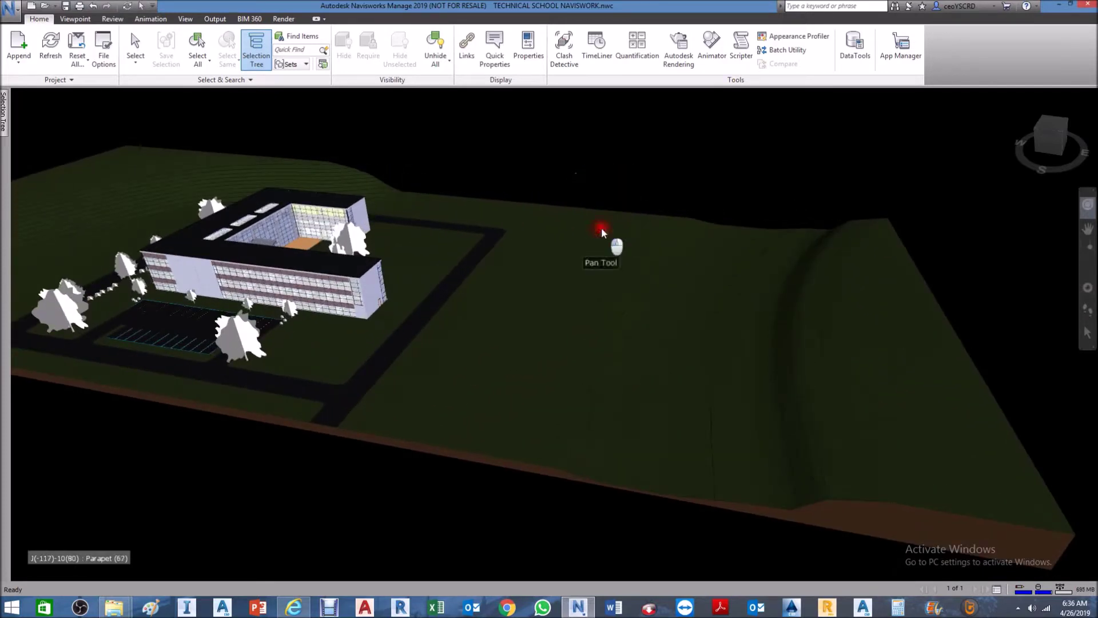
drag(602, 238, 753, 280)
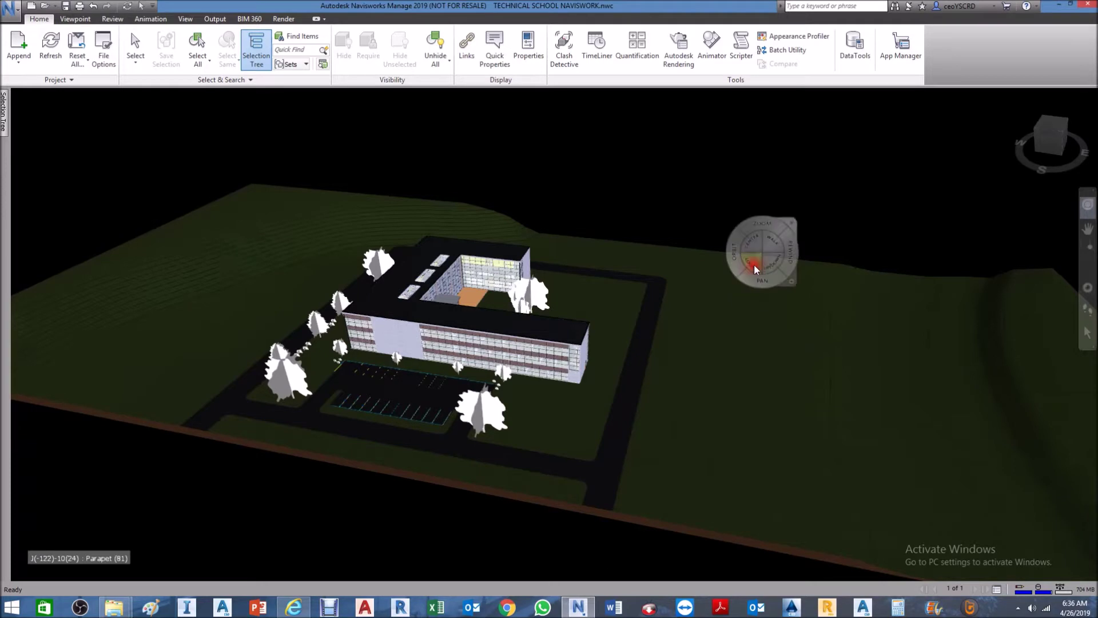
drag(754, 265, 704, 288)
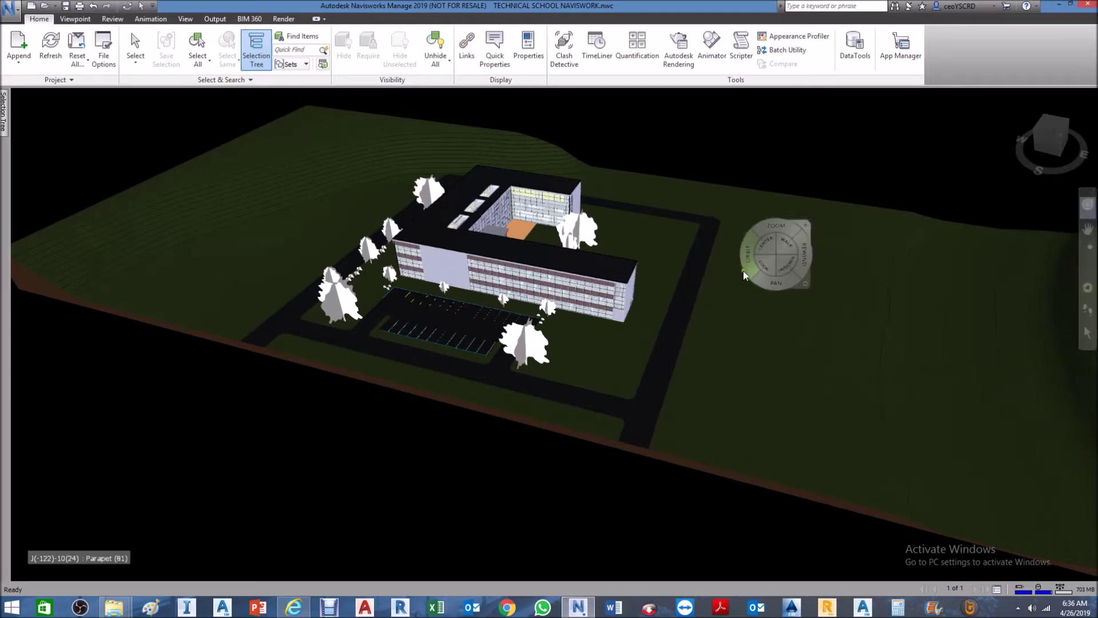
drag(763, 250, 601, 313)
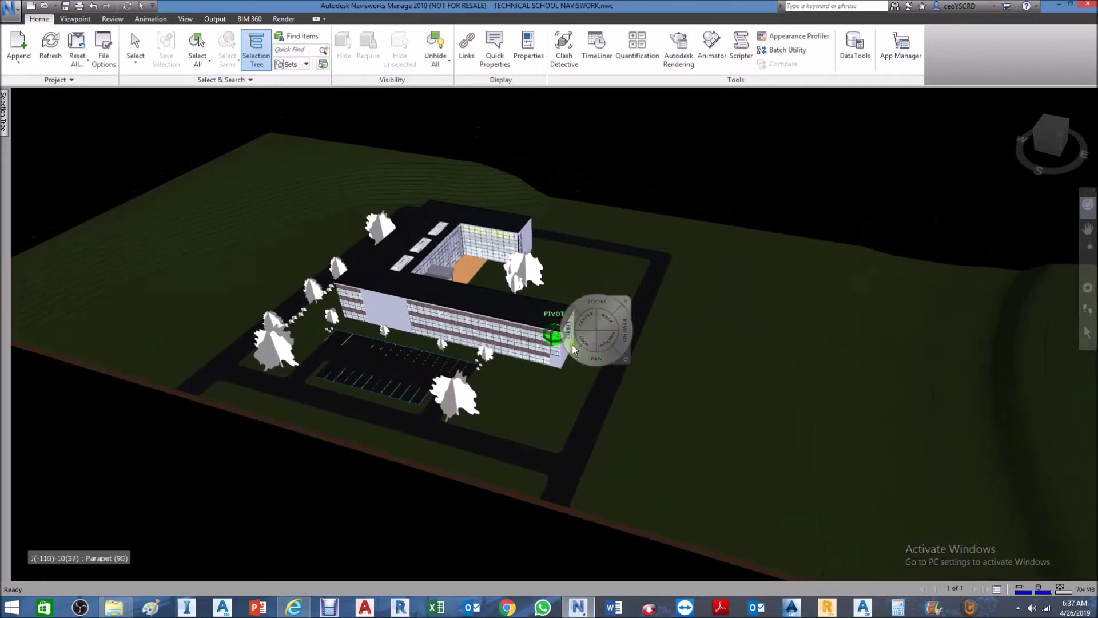
drag(574, 350, 541, 337)
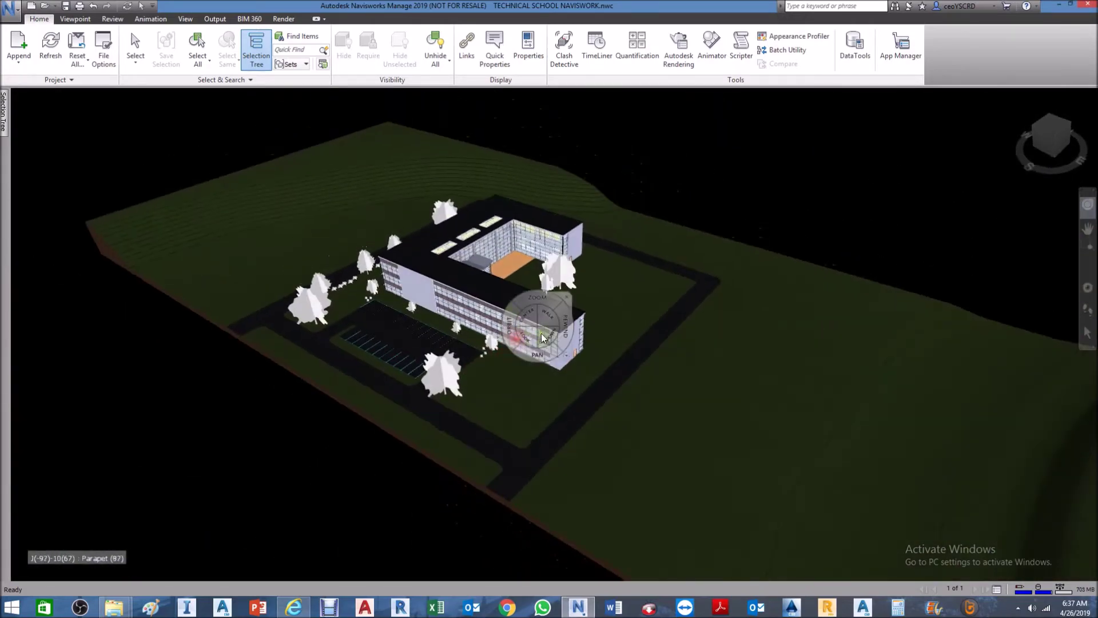
Step: Re-centre the pivot on the building, orbit above the L-shape, and walk toward its courtyard front
click(523, 319)
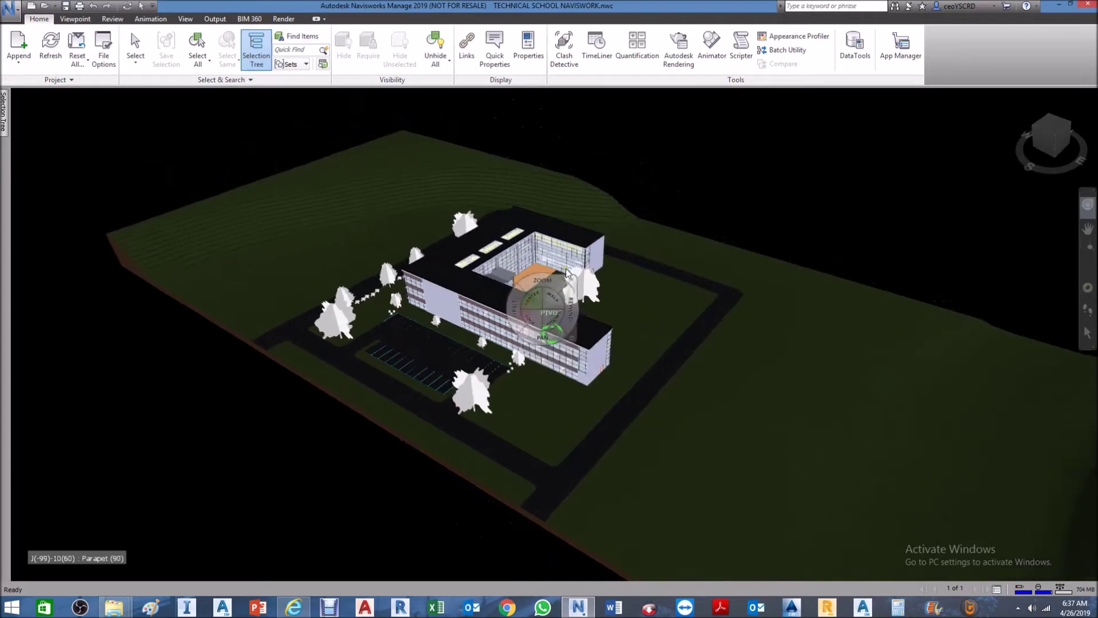
drag(559, 279, 365, 250)
drag(648, 367, 591, 395)
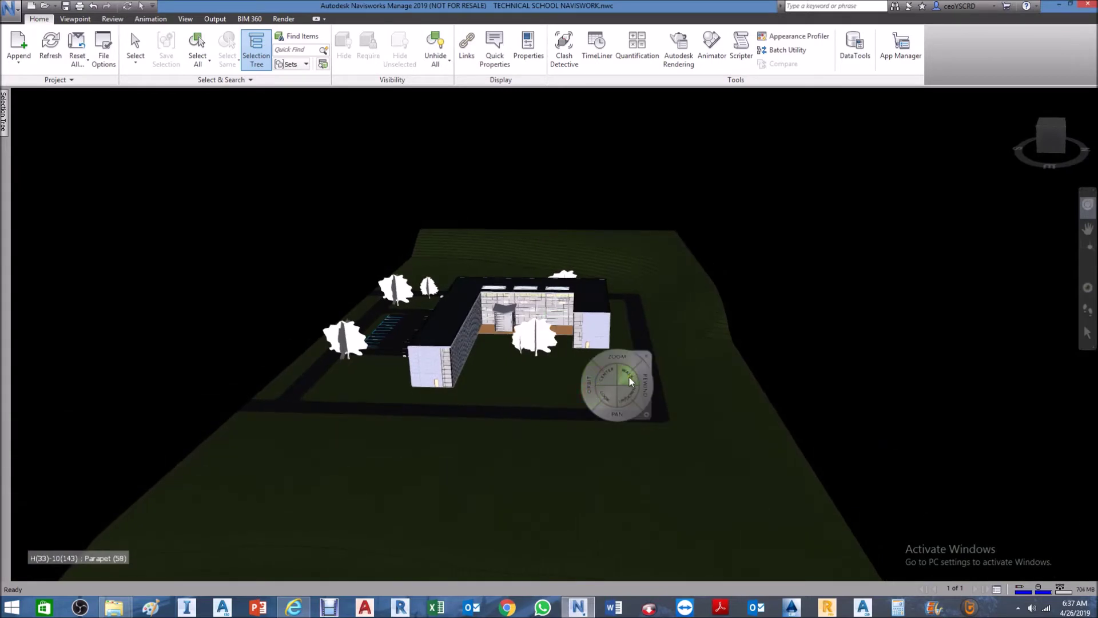
drag(630, 376, 461, 246)
Step: Walk into the courtyard beside the glass walls, then rewind to the earlier aerial view
drag(518, 294, 491, 373)
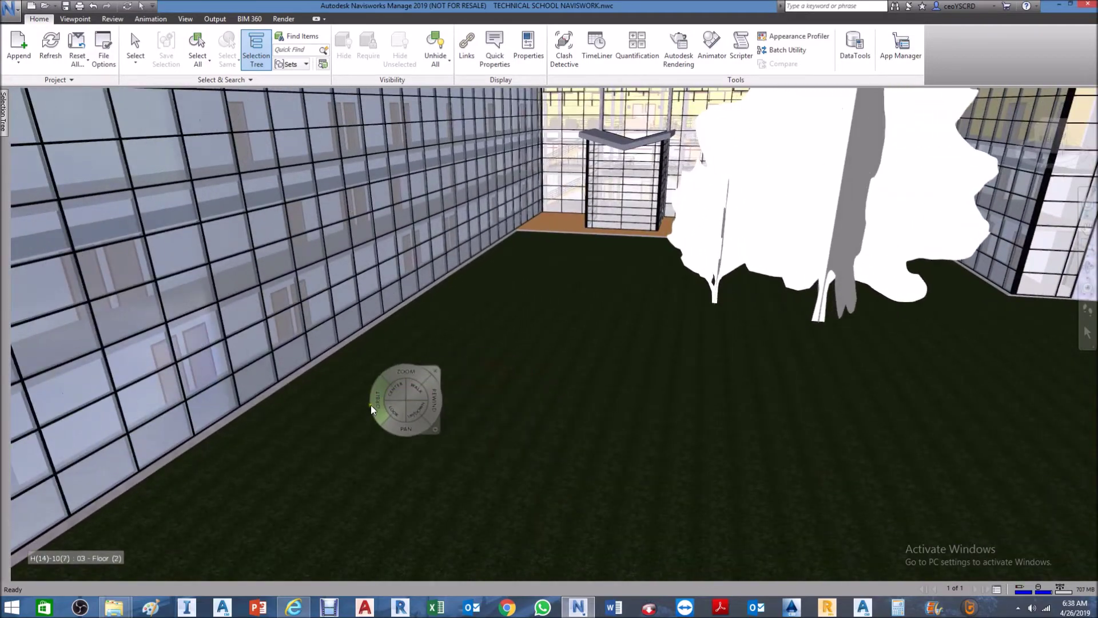
drag(424, 388, 695, 403)
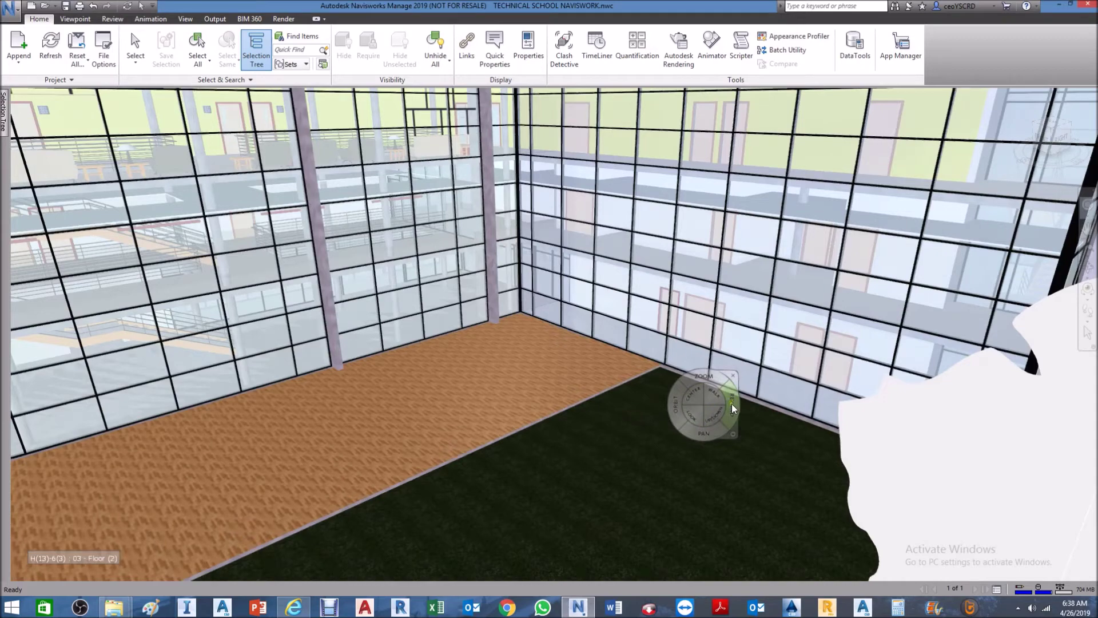
drag(733, 404, 731, 399)
drag(734, 404, 621, 424)
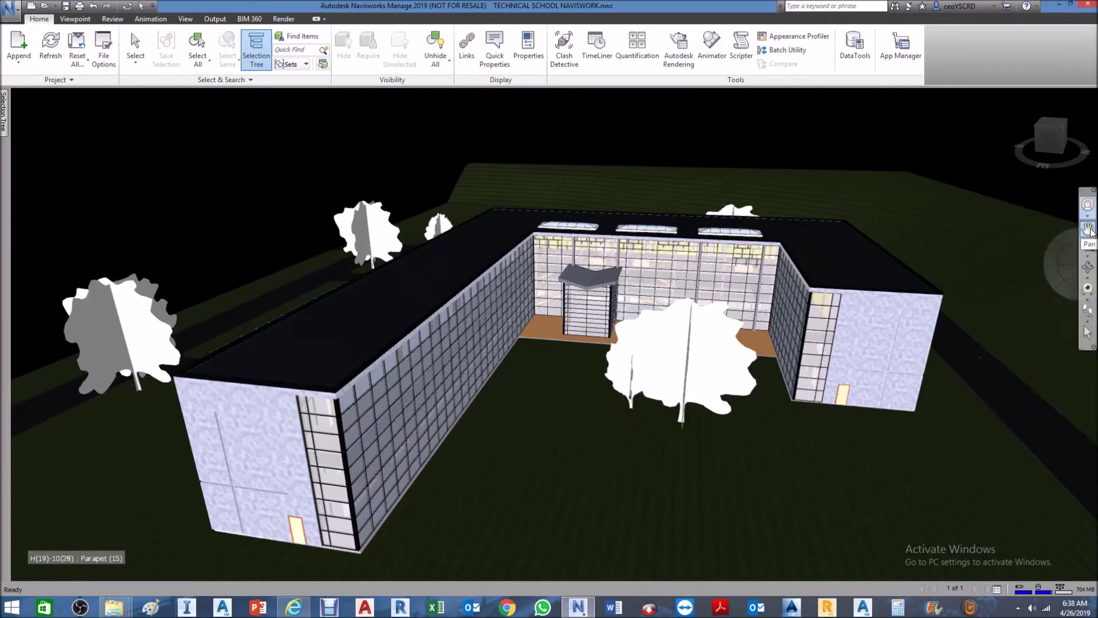
Step: Orbit to a raised view, zoom toward the courtyard tree, and zoom-window onto the glass wall
mouse_move(720, 359)
shift+middle_down()
mouse_move(606, 417)
mouse_move(454, 314)
mouse_move(681, 360)
mouse_move(495, 309)
mouse_move(371, 373)
shift+middle_up()
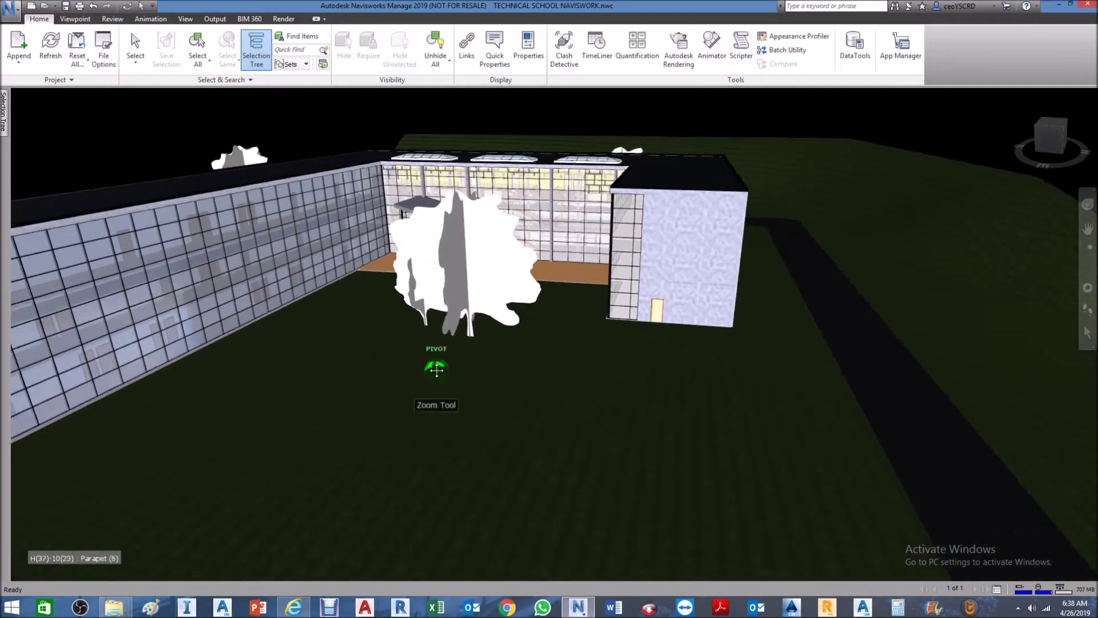
scroll(436, 370, up, 2)
scroll(336, 336, up, 2)
scroll(353, 290, up, 2)
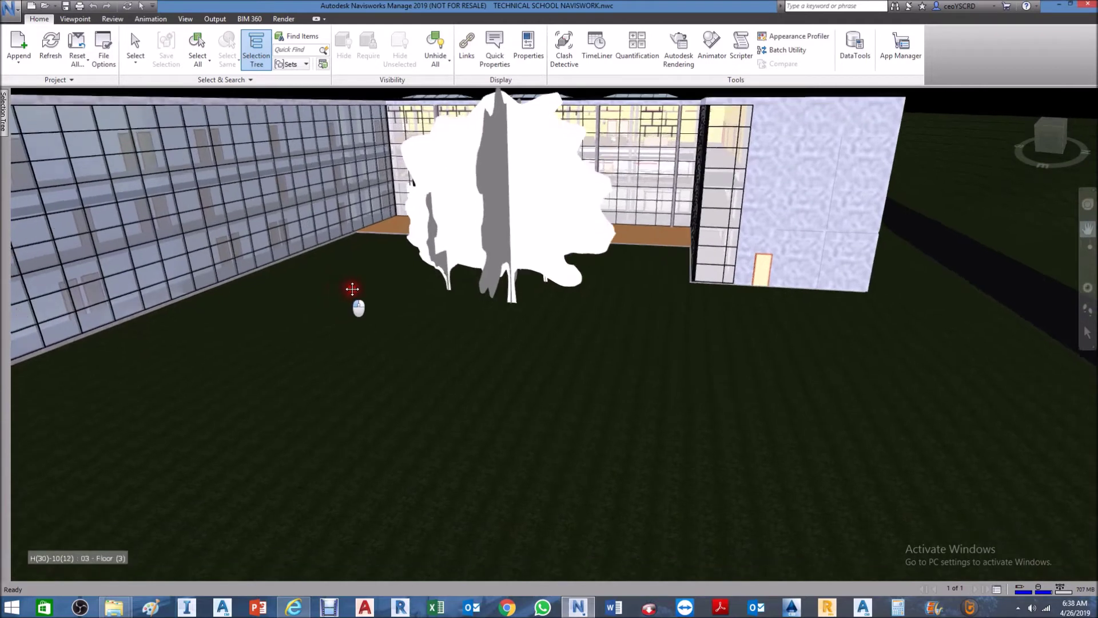
scroll(391, 287, up, 2)
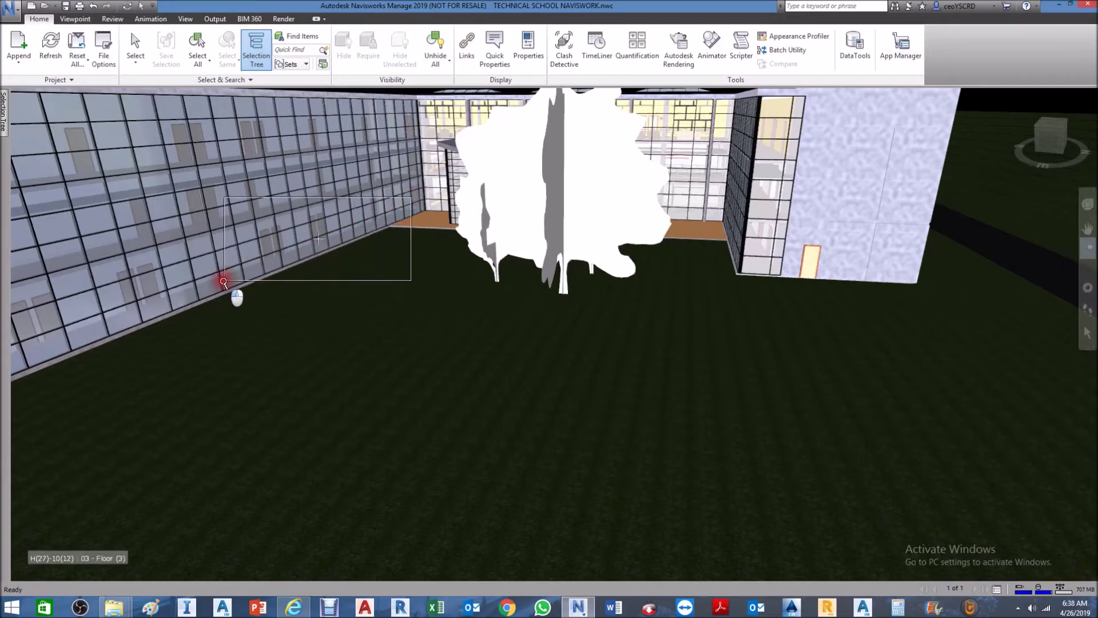
drag(411, 197, 224, 282)
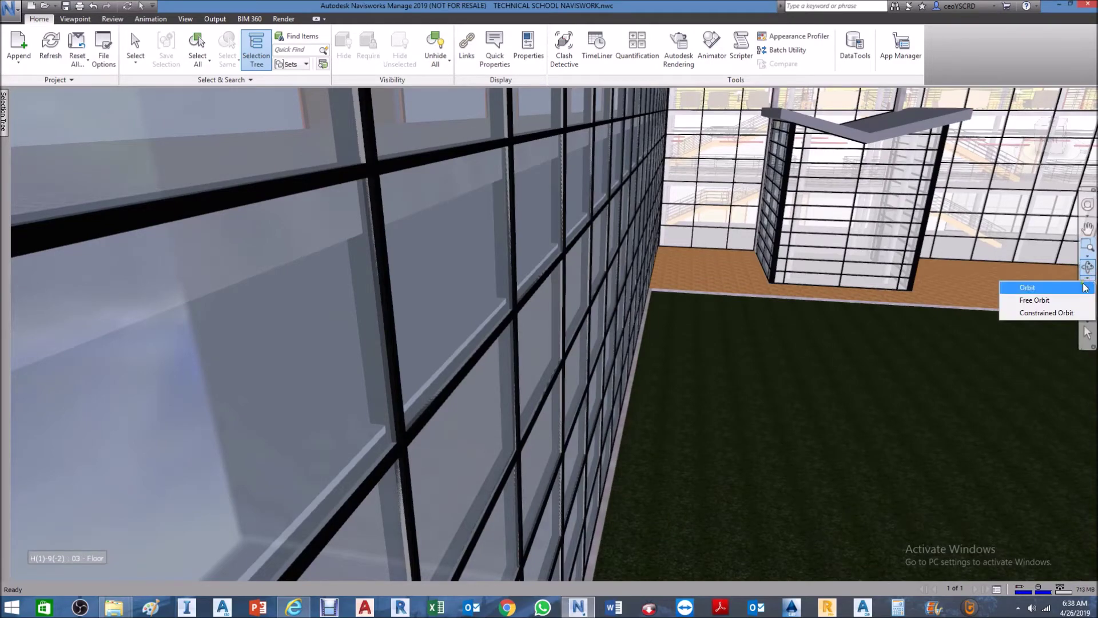
Step: Orbit, pan and zoom out to look across the lawn toward the entrance with the glass wall left
drag(961, 319, 991, 338)
middle_drag(990, 338, 671, 297)
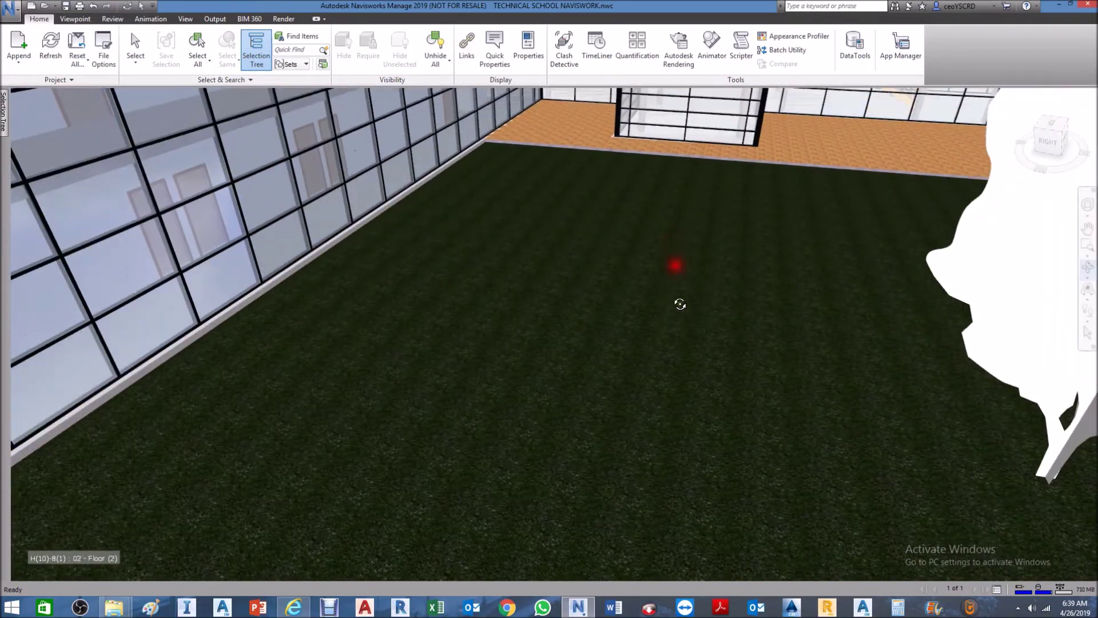
scroll(694, 329, down, 2)
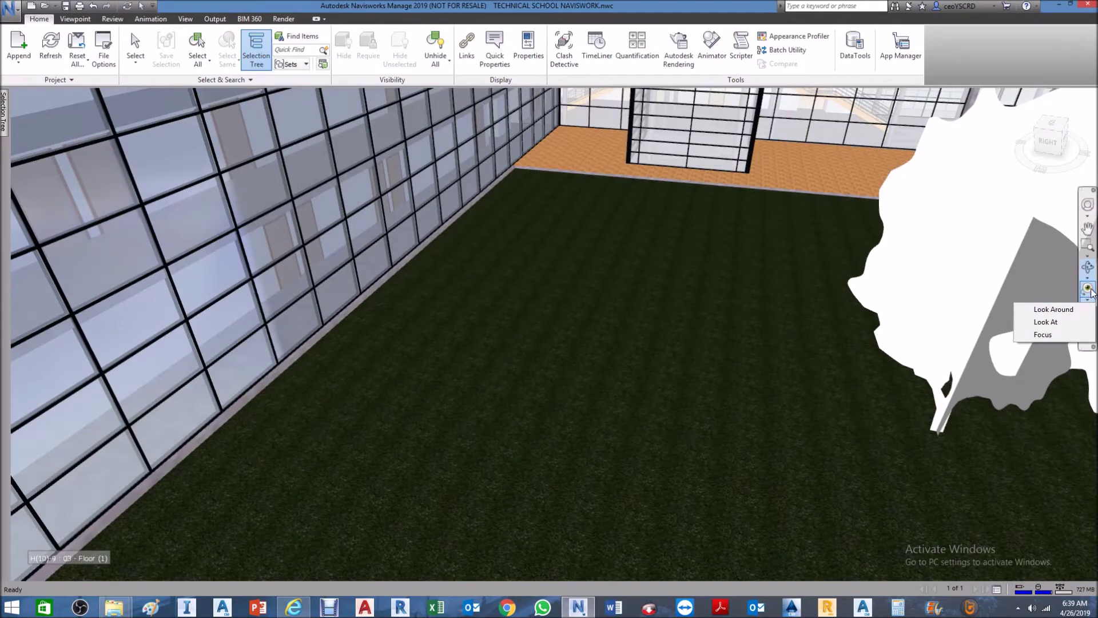
Step: Orbit the camera to centre the glazed entrance beyond the lawn beside the glass wall
shift+middle_drag(688, 285, 703, 260)
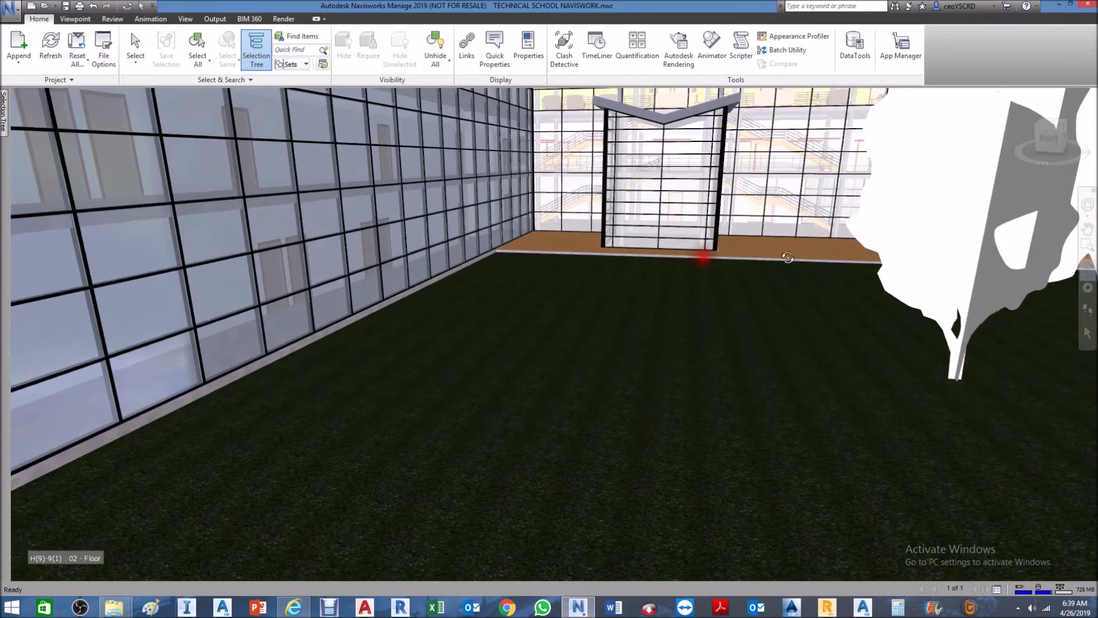
mouse_move(740, 291)
shift+middle_down()
mouse_move(628, 280)
mouse_move(530, 289)
mouse_move(706, 304)
mouse_move(686, 245)
mouse_move(701, 246)
mouse_move(706, 309)
mouse_move(1063, 318)
mouse_move(658, 308)
mouse_move(152, 321)
mouse_move(594, 296)
mouse_move(718, 304)
mouse_move(758, 289)
shift+middle_up()
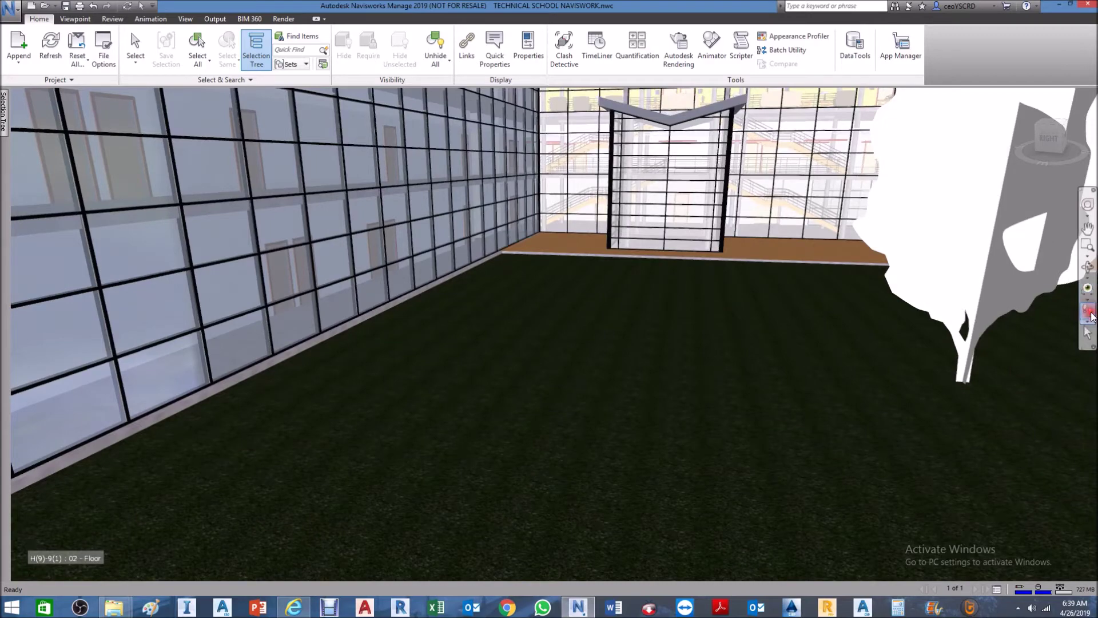
Step: Walk across the courtyard, turn along the long window wall, and approach the window rail
drag(690, 375, 690, 363)
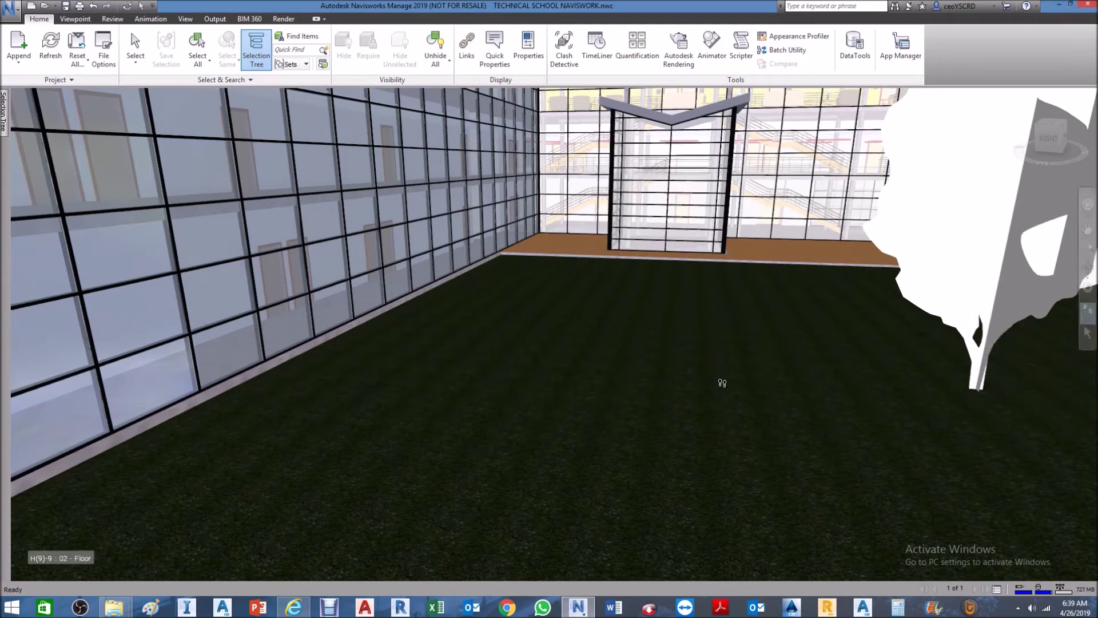
drag(681, 393, 733, 305)
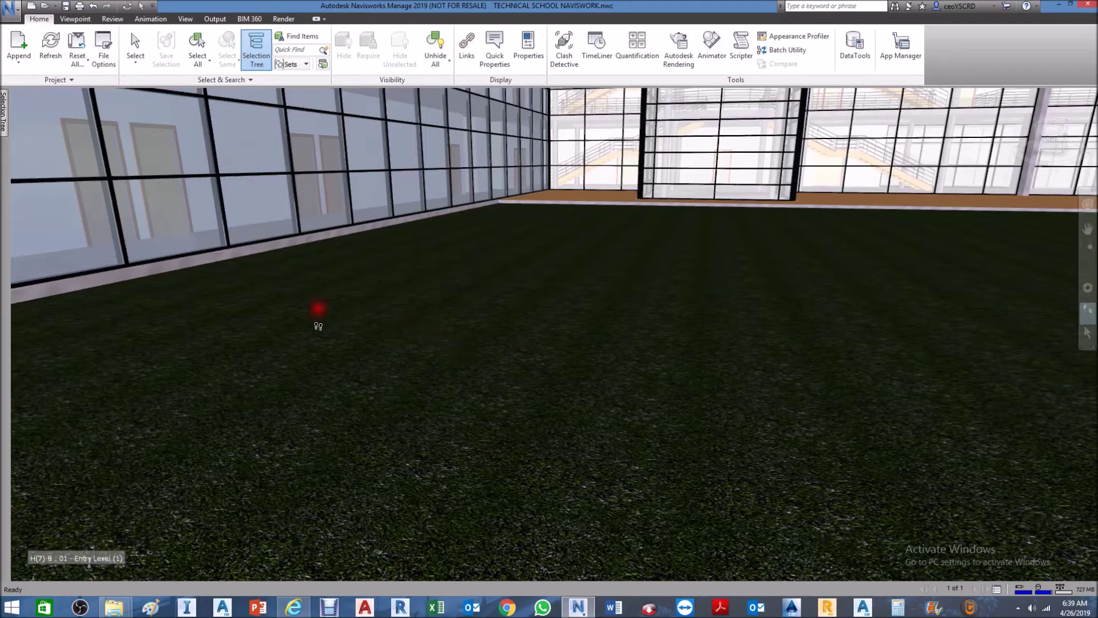
drag(260, 333, 237, 350)
drag(295, 395, 492, 398)
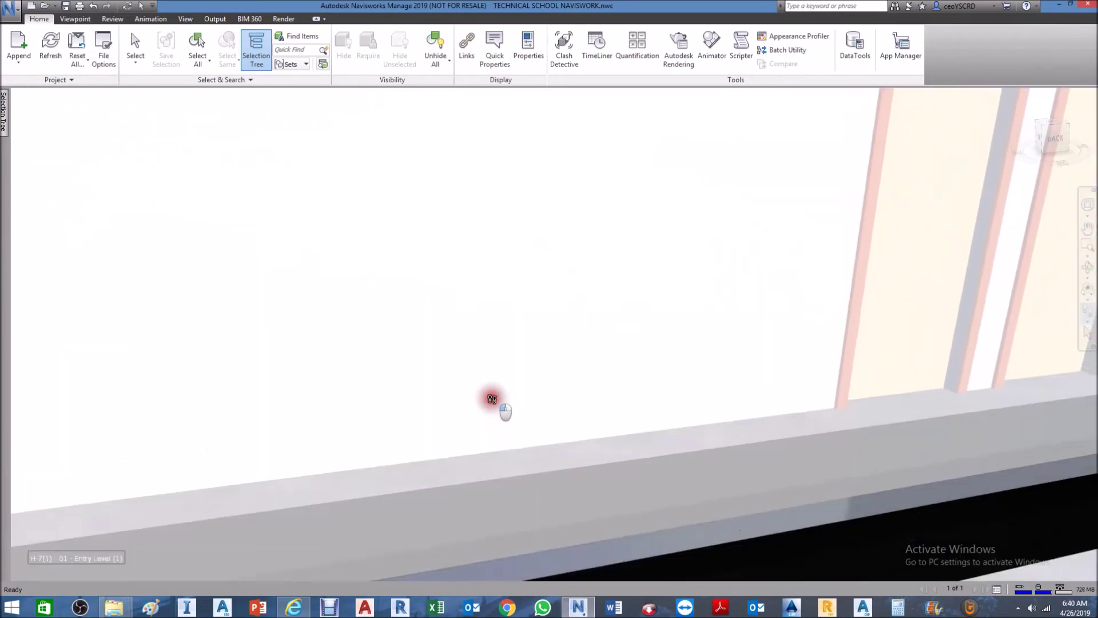
drag(673, 423, 260, 399)
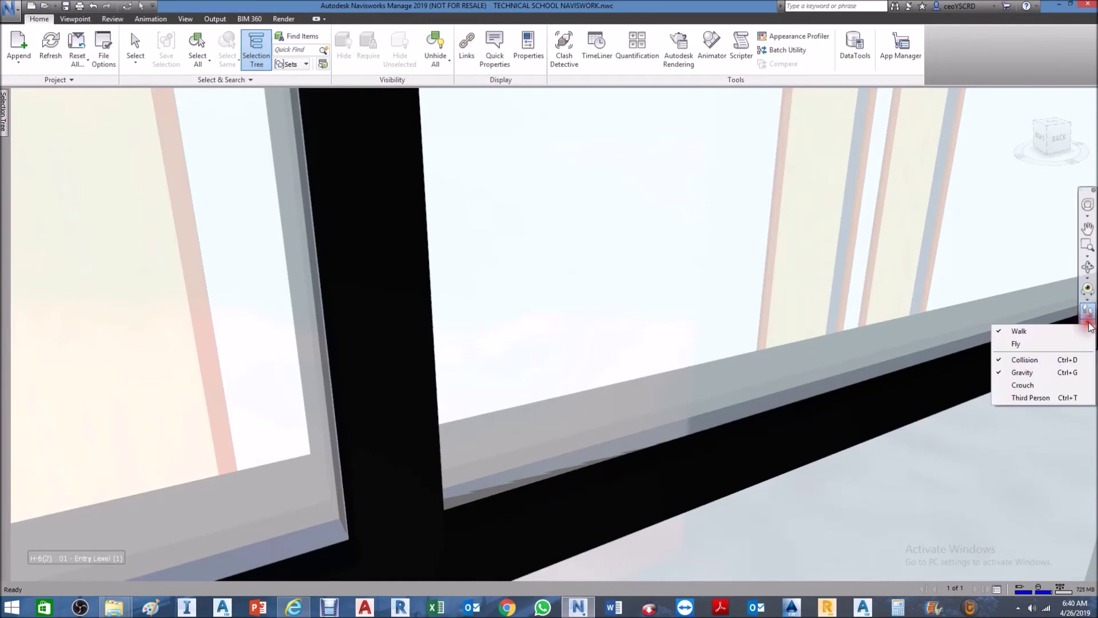
Step: Walk through the window into the entry-level room and turn left to face the window wall
drag(799, 529, 1092, 365)
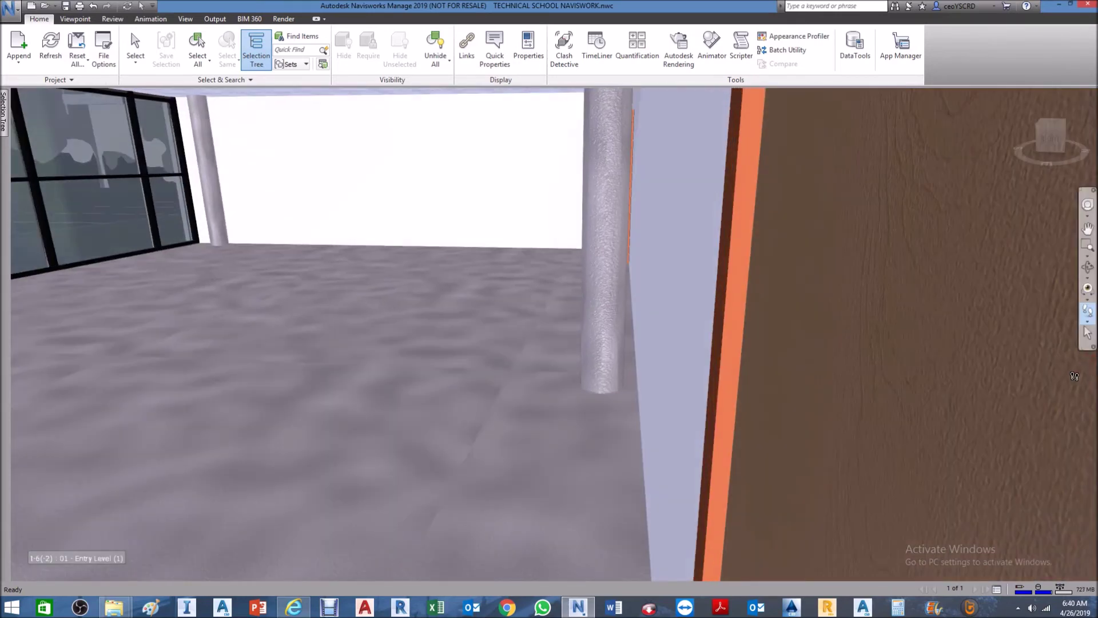
drag(547, 414, 884, 346)
scroll(795, 339, up, 3)
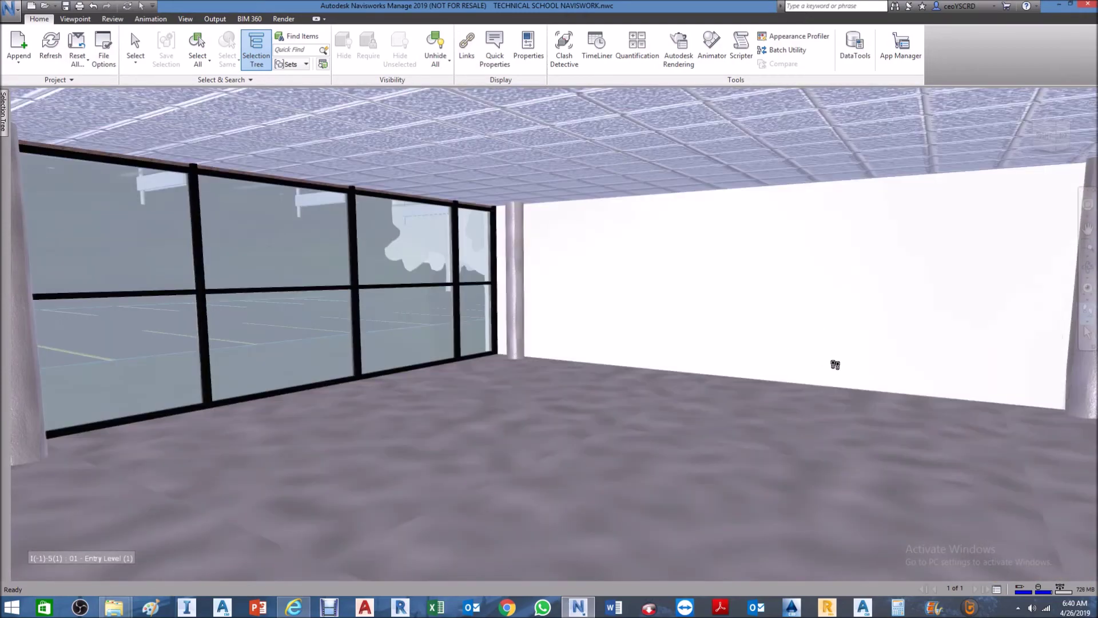
scroll(716, 430, down, 5)
scroll(472, 346, up, 5)
Step: Turn past the white wall and door to face the corridor lined with windows and doors
drag(652, 342, 772, 341)
drag(635, 349, 41, 365)
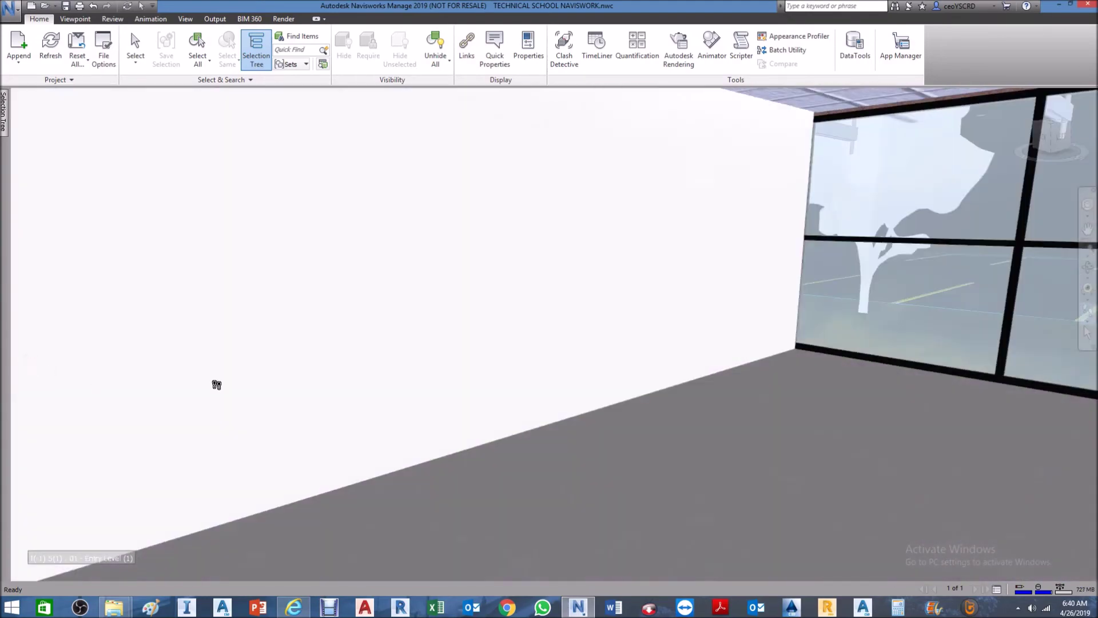
drag(371, 406, 120, 417)
drag(655, 434, 838, 328)
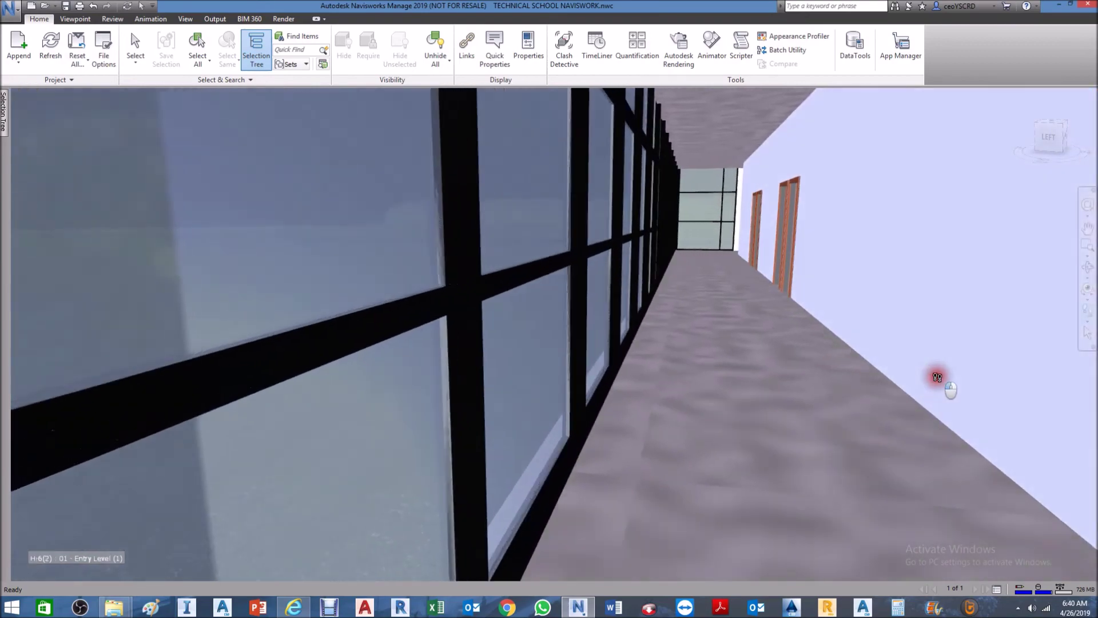